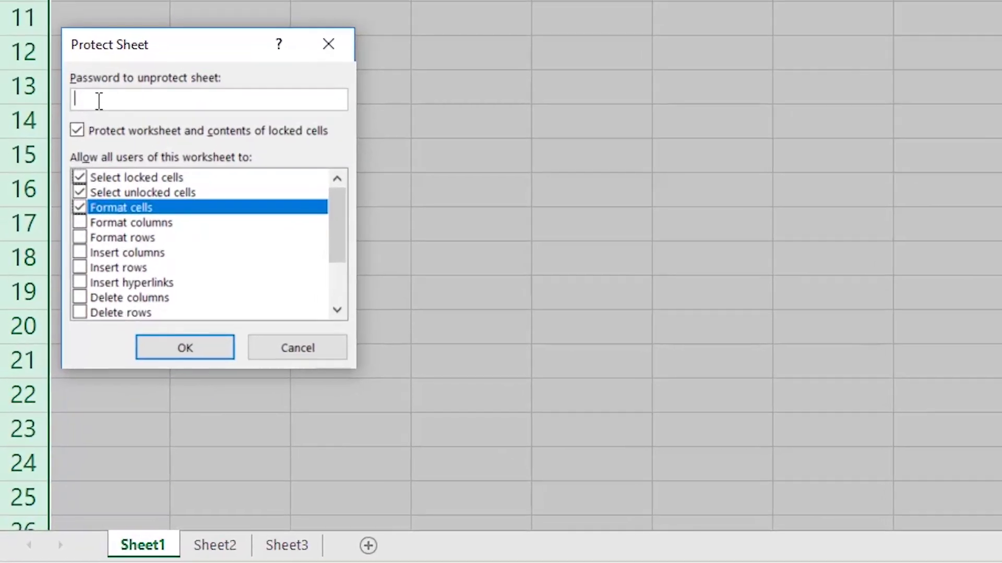
- Protect Sheet1 with an entered and confirmed password, then test that editing C3 is blocked
text(123)
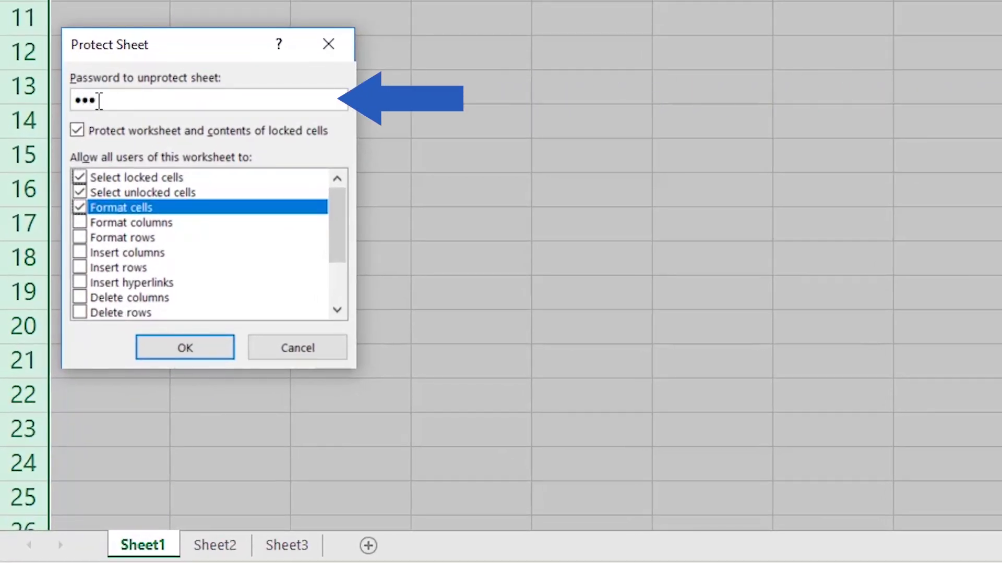
click(217, 350)
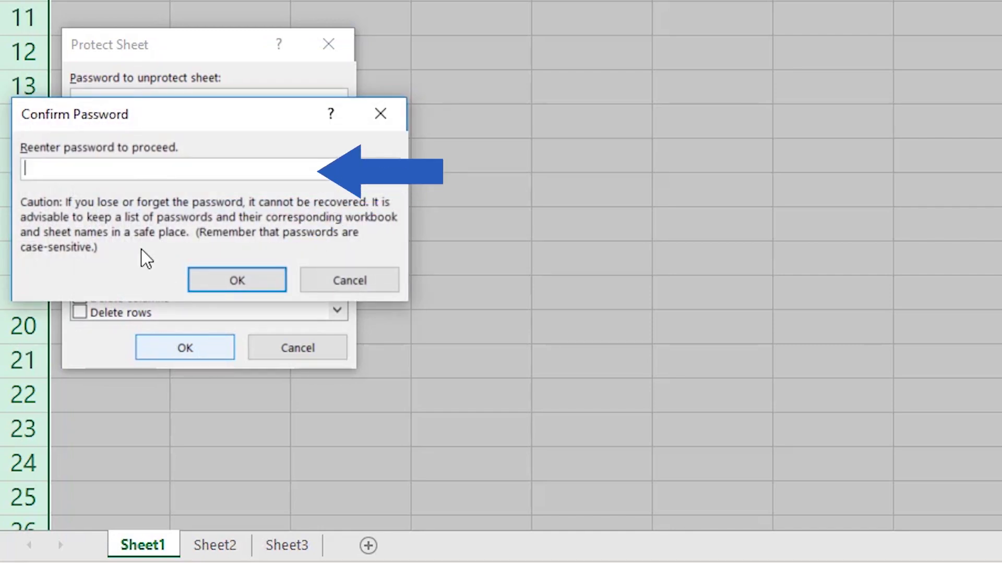
text(123)
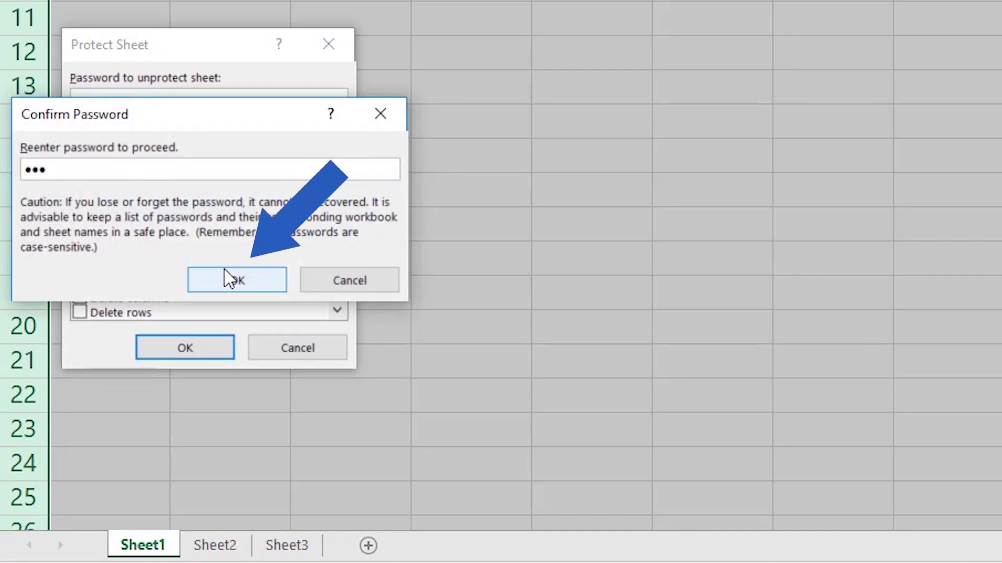
click(262, 280)
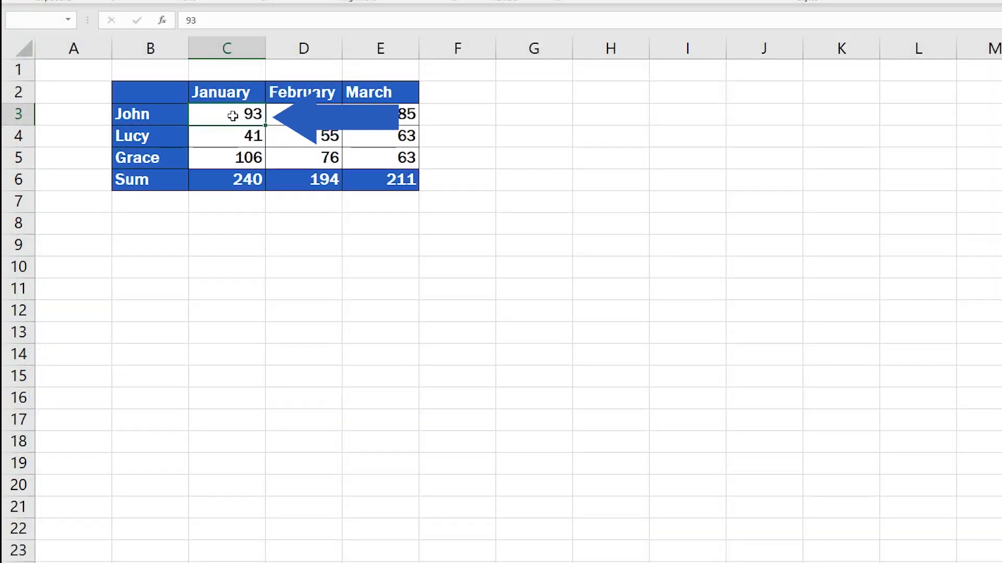
double_click(232, 116)
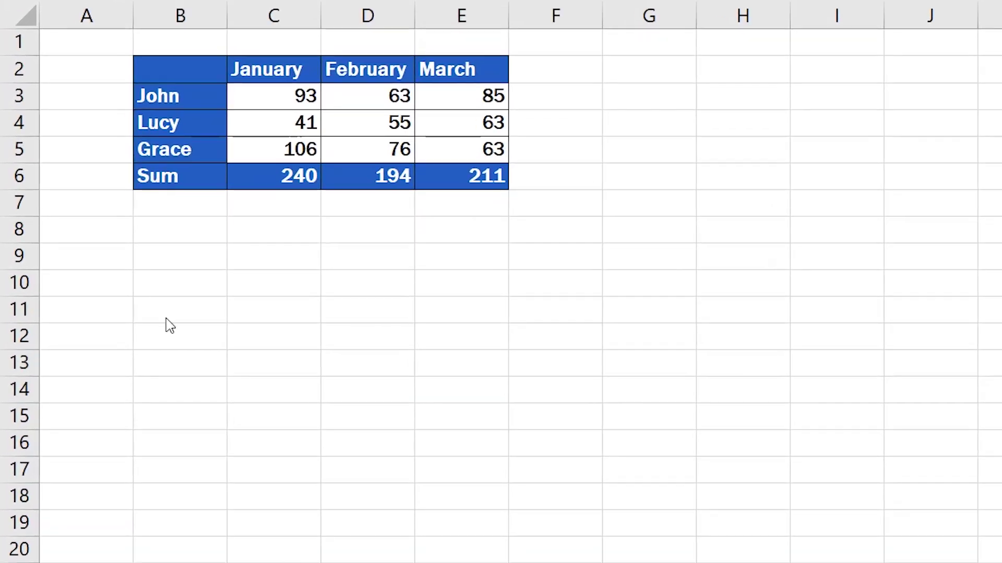
click(26, 17)
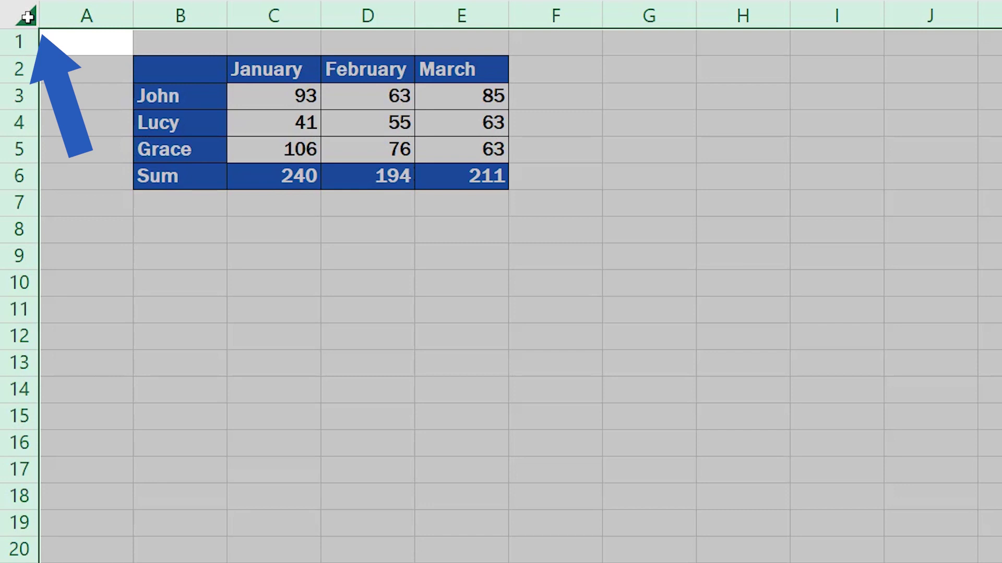
right_click(285, 233)
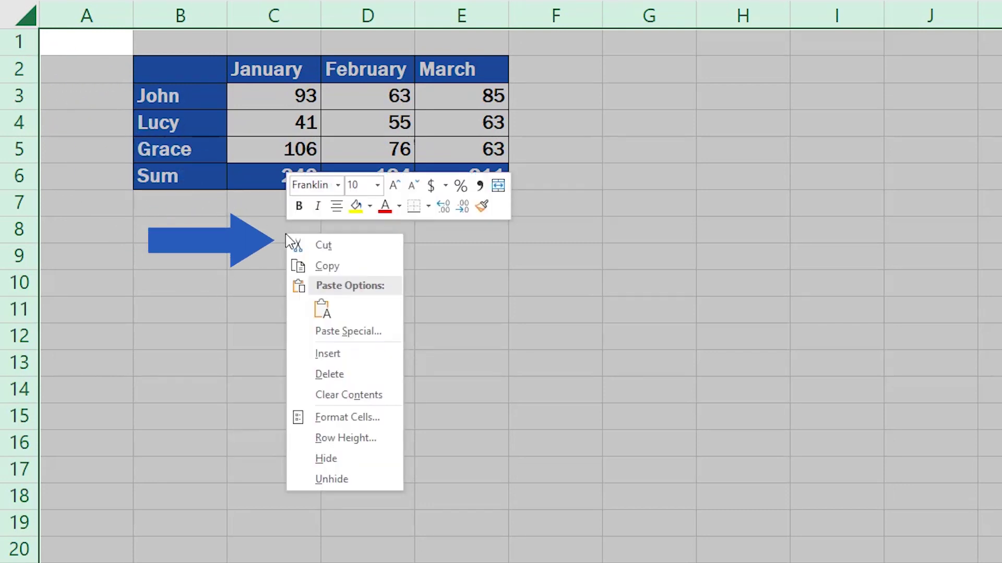
click(360, 420)
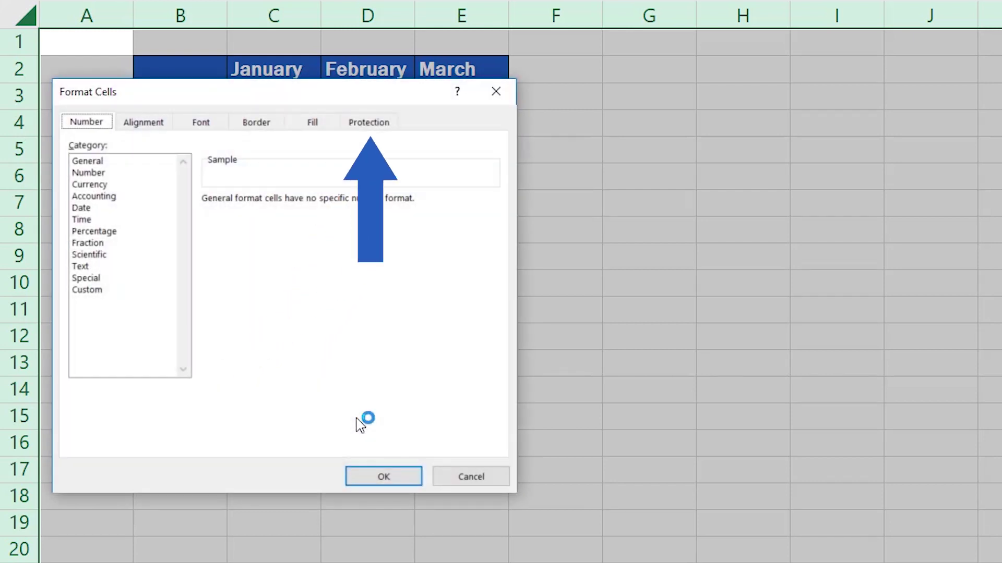
click(387, 128)
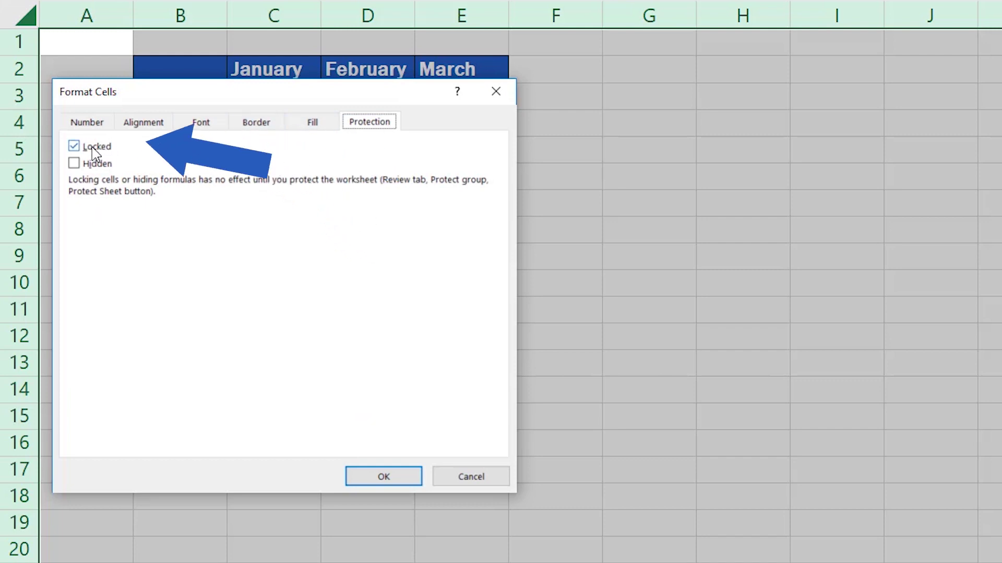
click(76, 148)
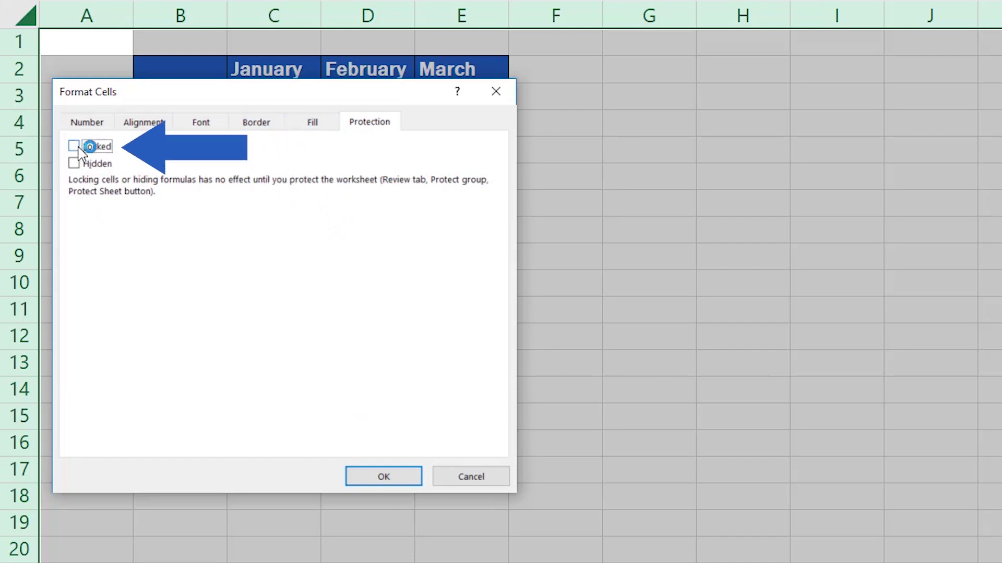
click(79, 149)
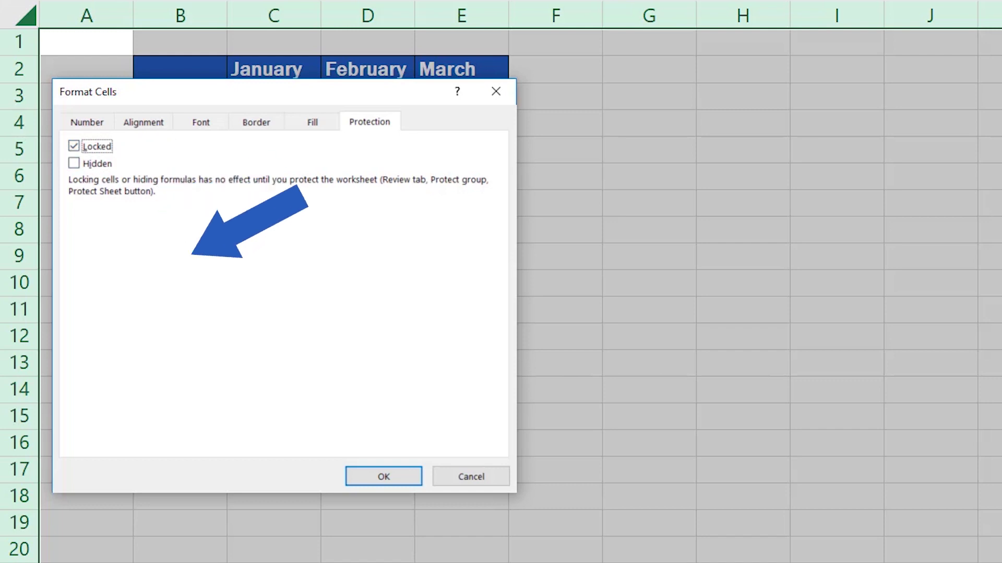
click(377, 477)
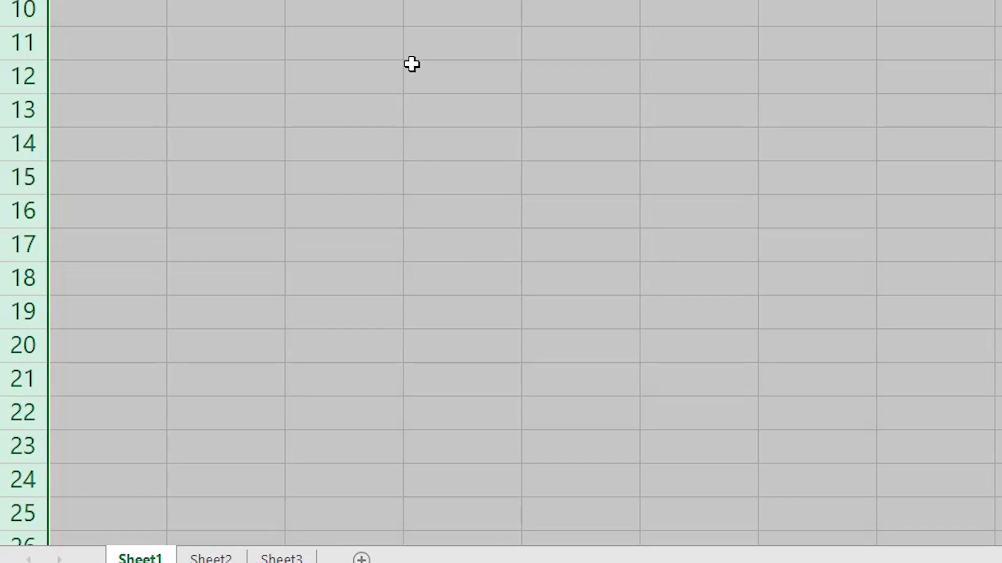
- In Sheet1's Protect Sheet settings, allow Format cells alongside selecting locked and unlocked cells
right_click(155, 546)
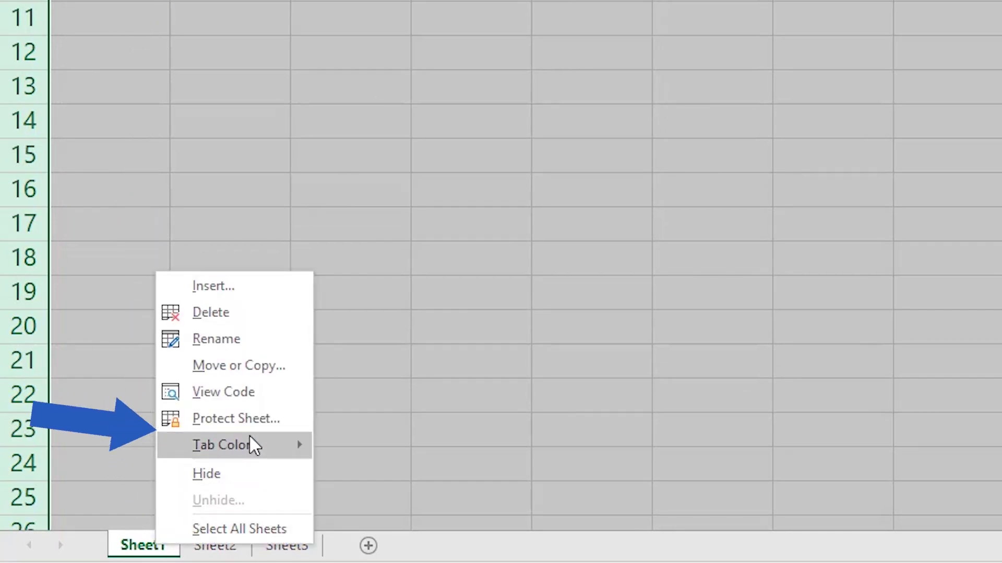
click(267, 431)
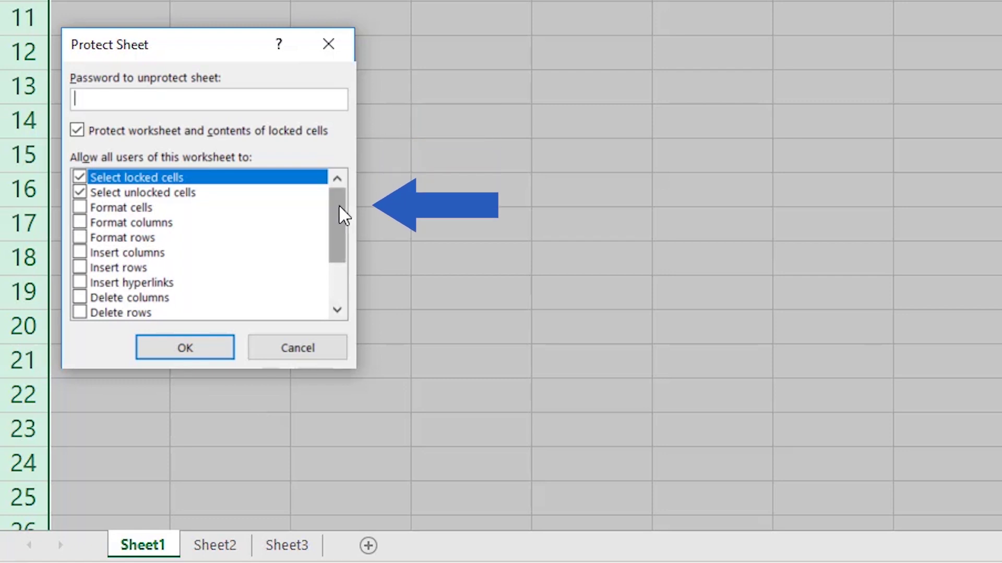
mouse_move(339, 204)
mouse_down()
mouse_move(340, 262)
mouse_move(340, 202)
mouse_up()
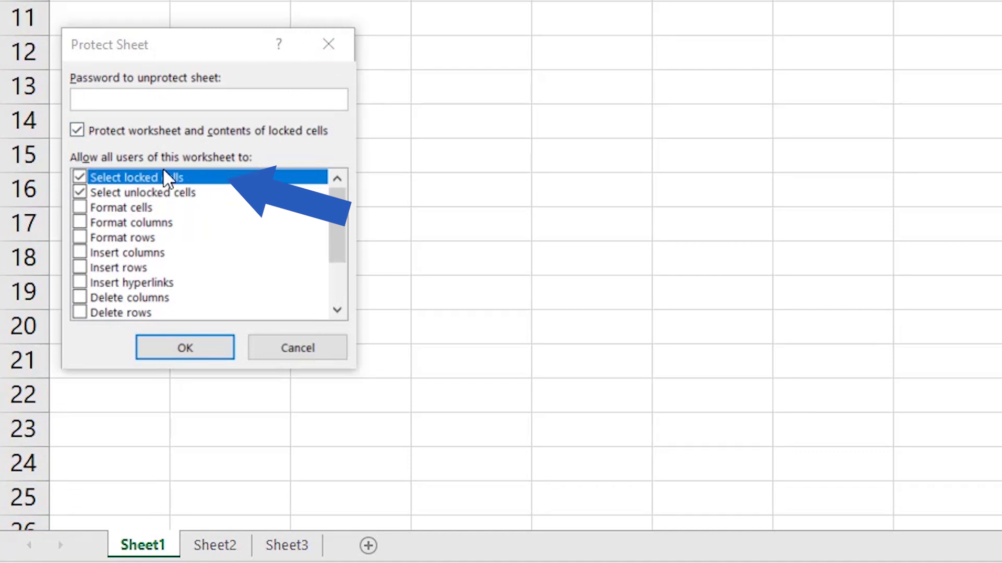
click(86, 177)
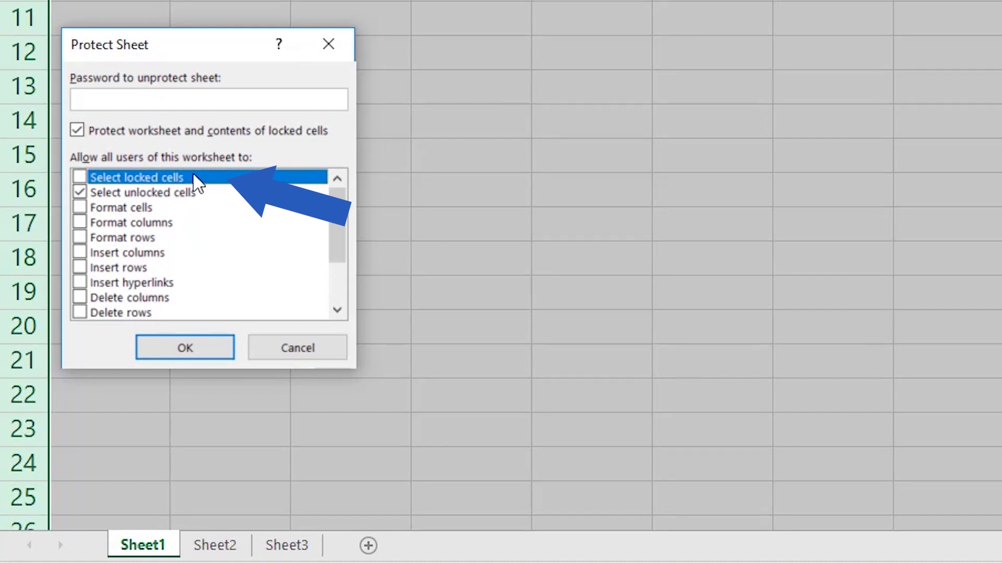
click(84, 178)
click(149, 209)
click(80, 208)
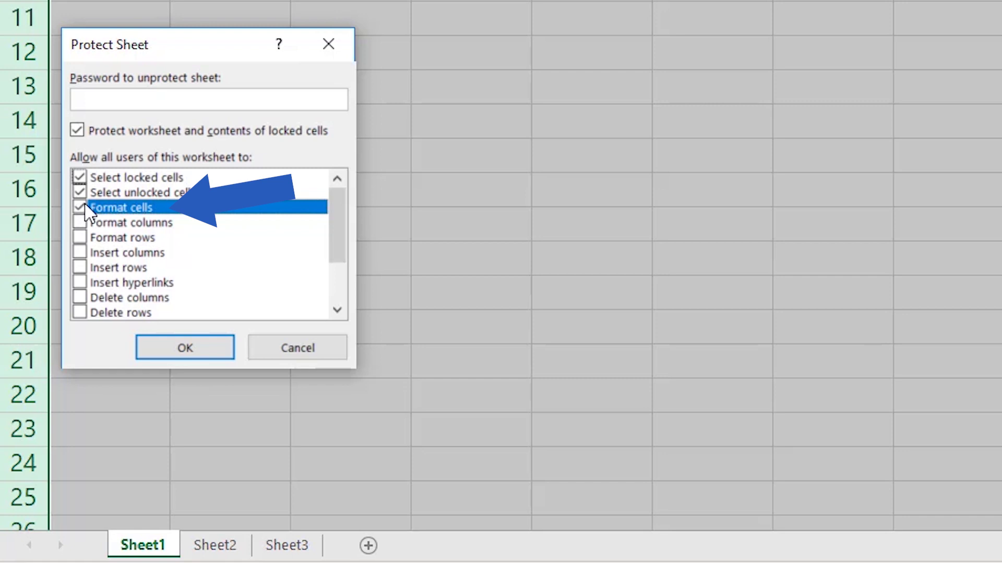
- Type and re-enter the sheet password to apply protection, then select an empty cell
click(99, 100)
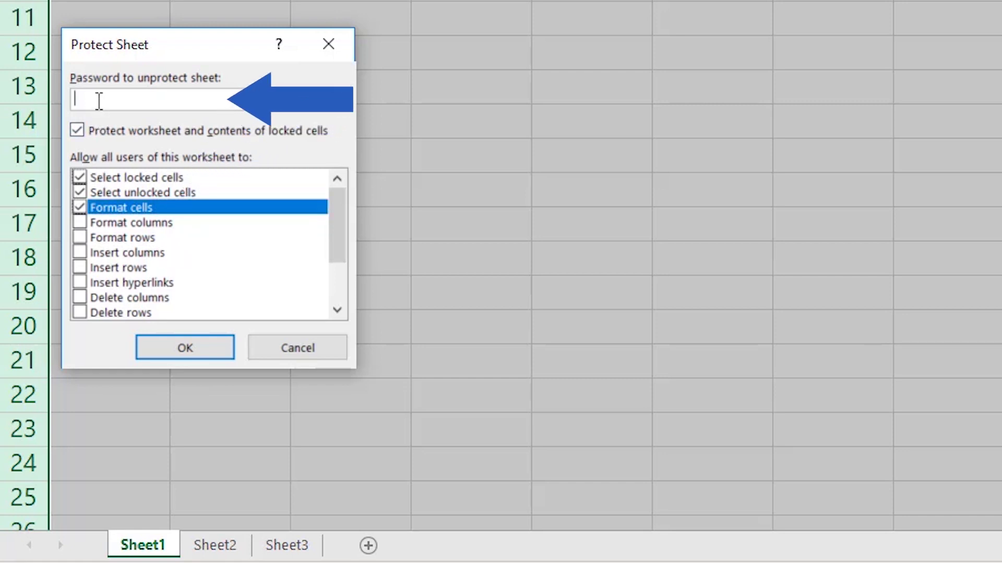
text(123)
click(215, 348)
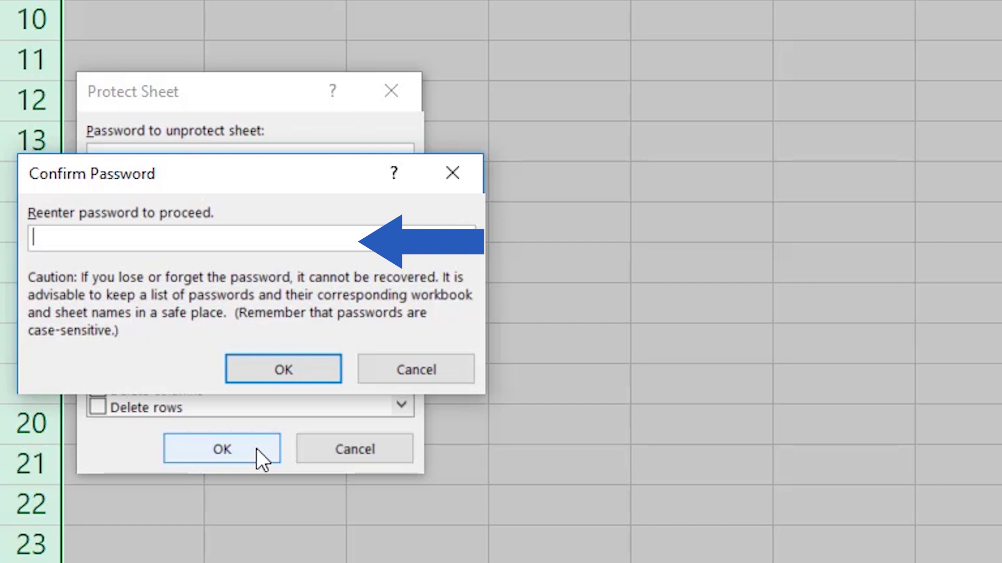
text(p)
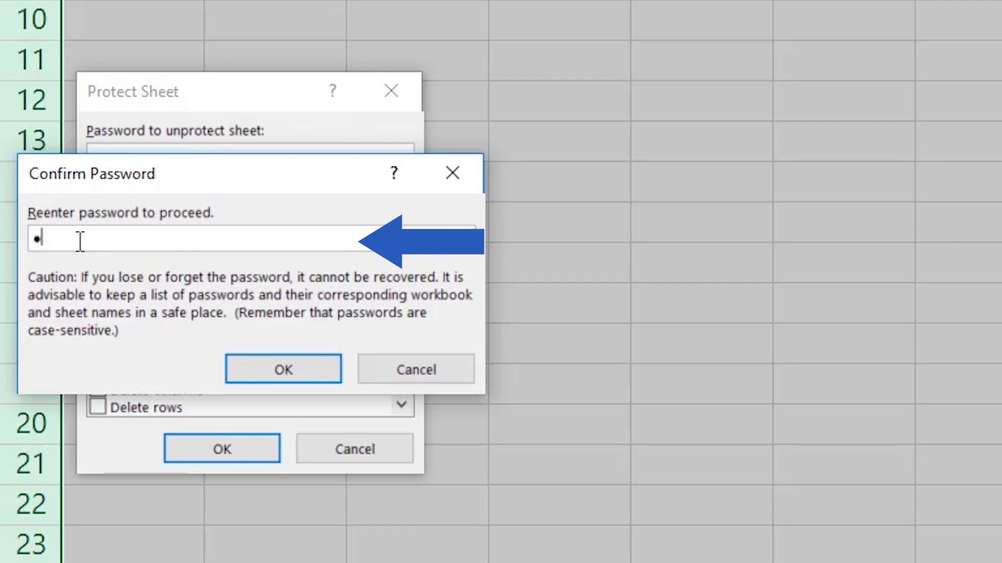
text(wd)
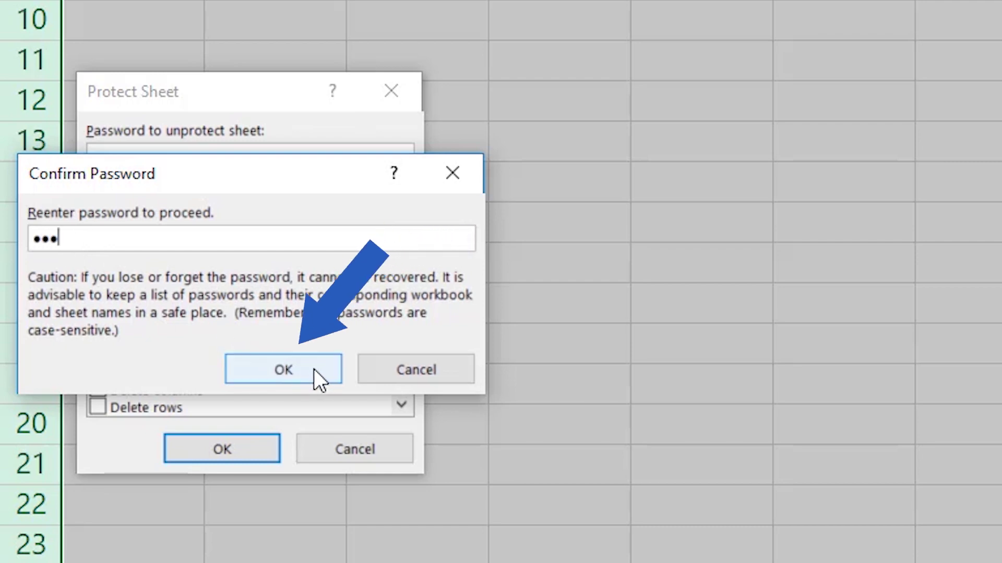
click(315, 370)
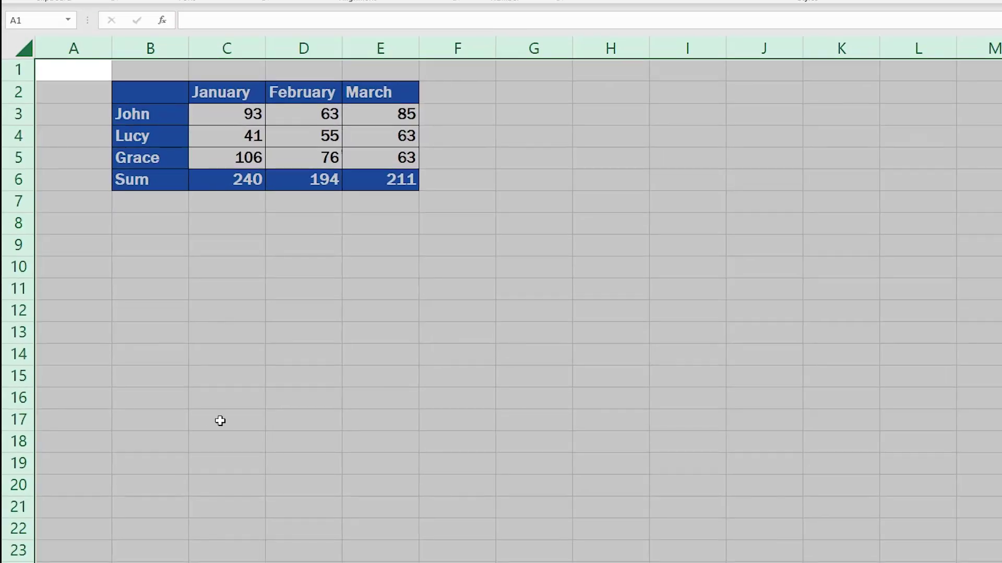
click(284, 318)
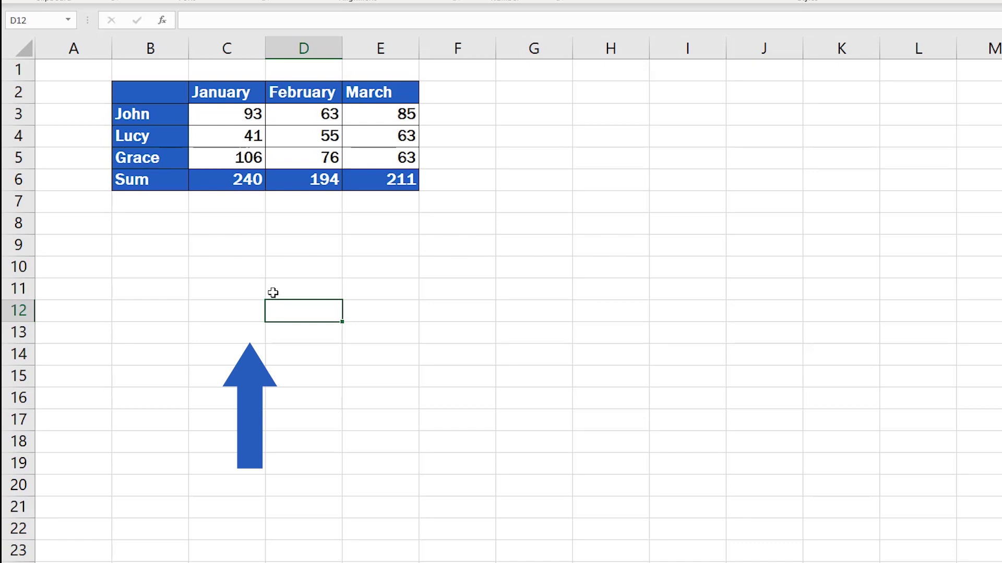
- Try editing C3 on the protected sheet and dismiss the protection warning
click(232, 116)
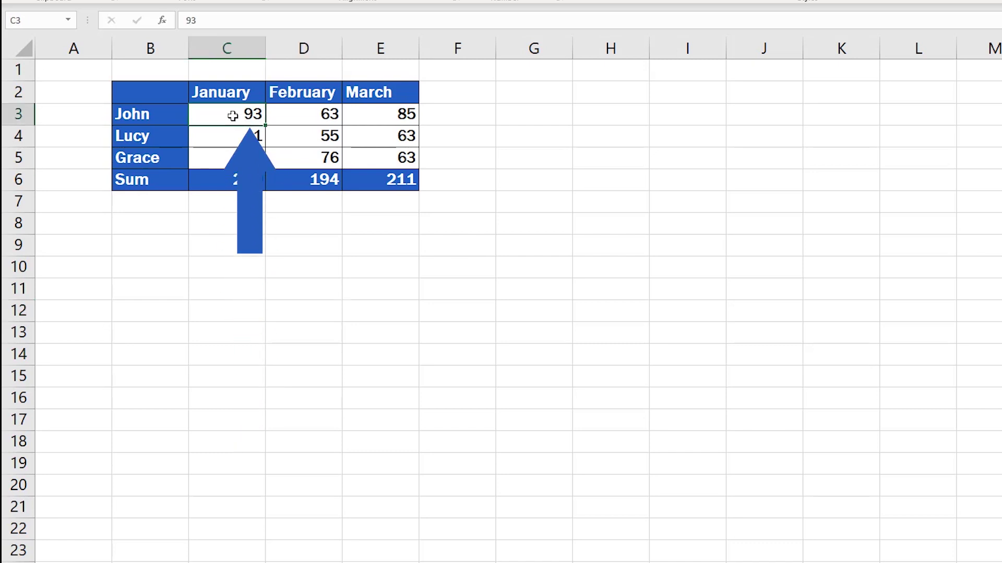
double_click(233, 116)
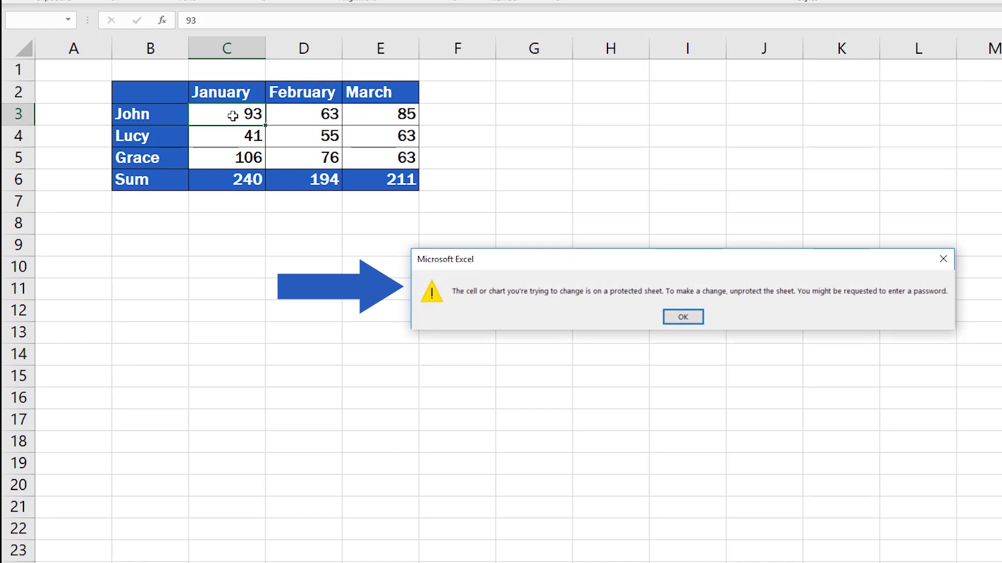
click(682, 317)
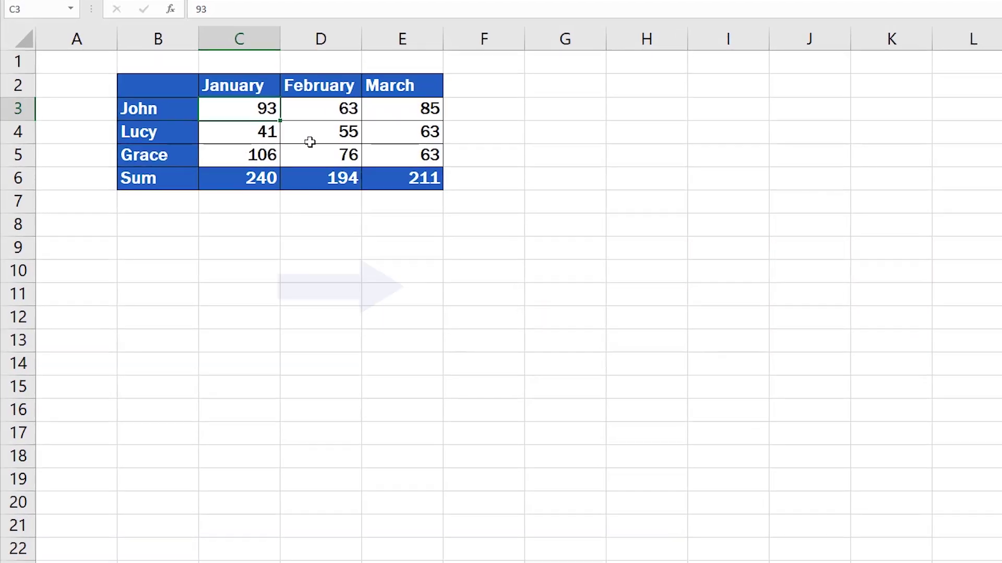
- Format C3 as Number with 2 decimal places so it shows 93.00
right_click(231, 118)
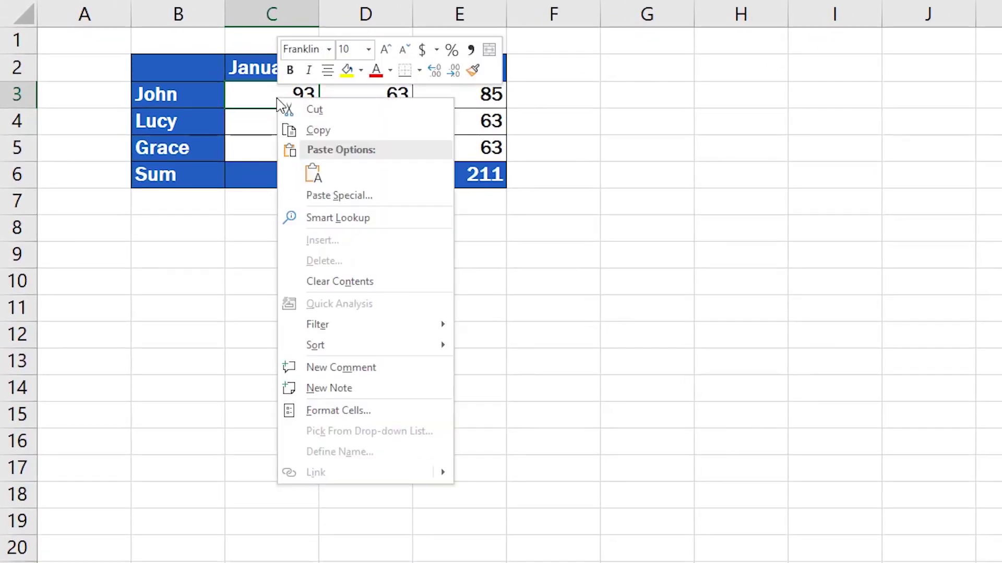
click(336, 411)
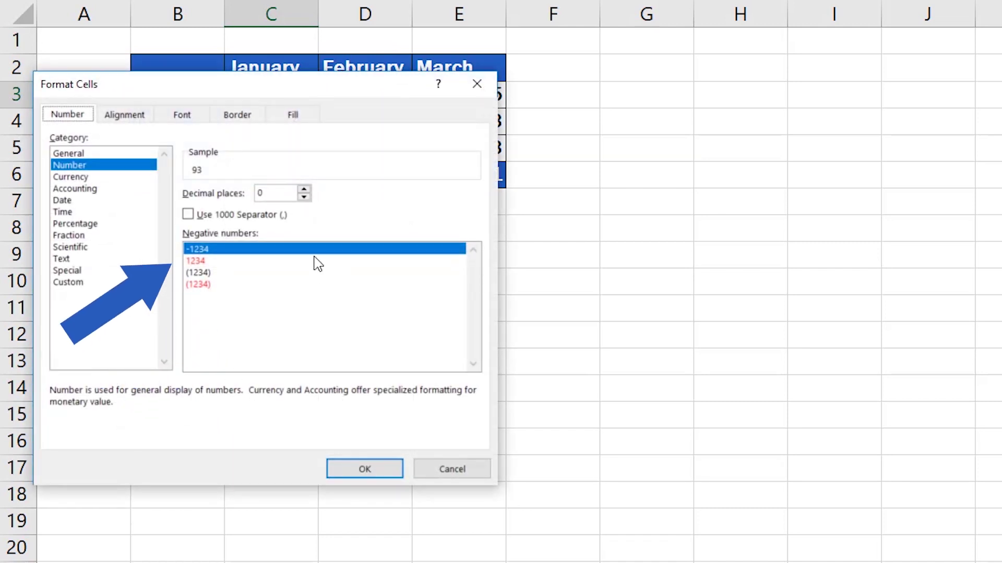
click(305, 190)
click(304, 190)
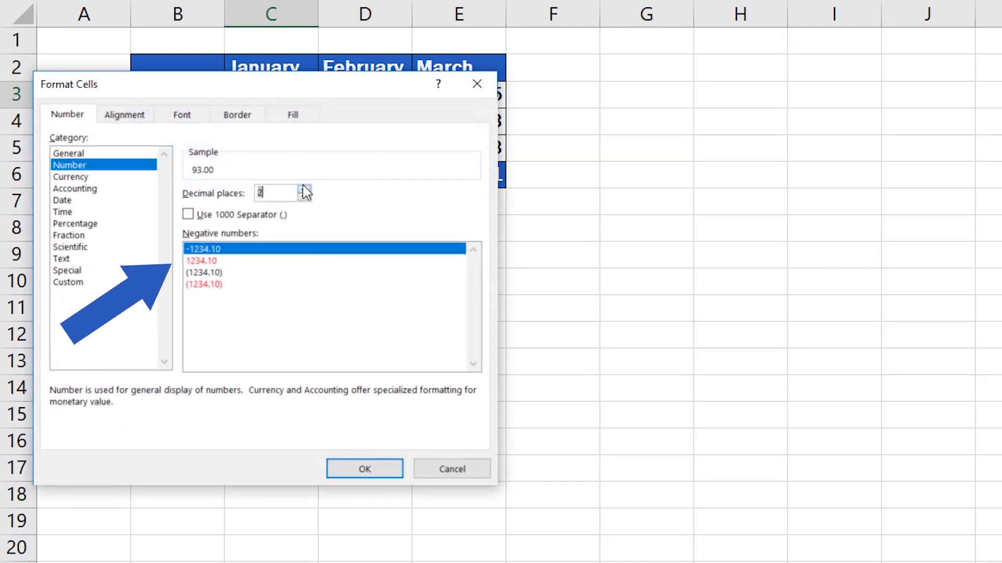
click(359, 472)
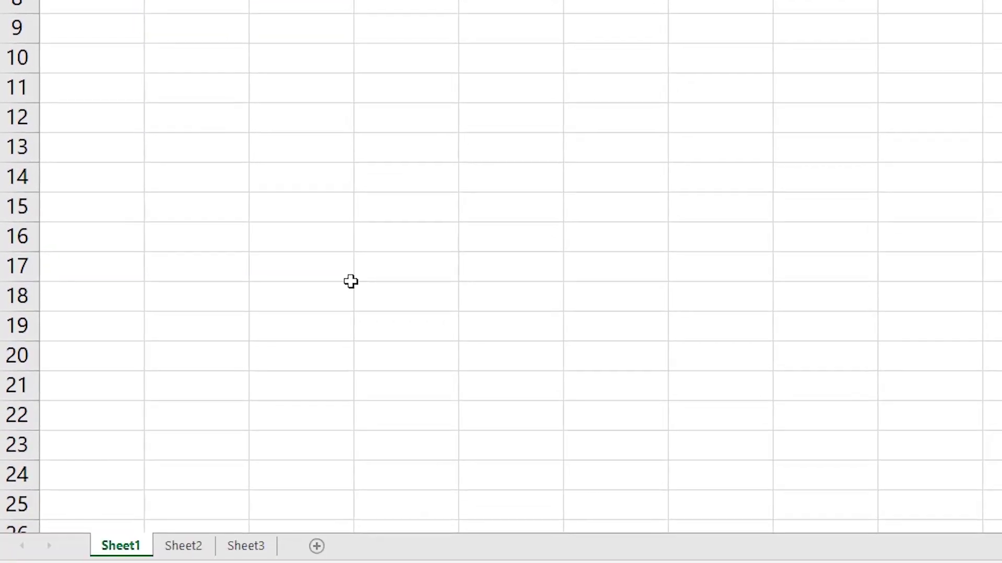
- Unprotect Sheet1 with its password and change C3 to 23, making the January sum 170
right_click(116, 545)
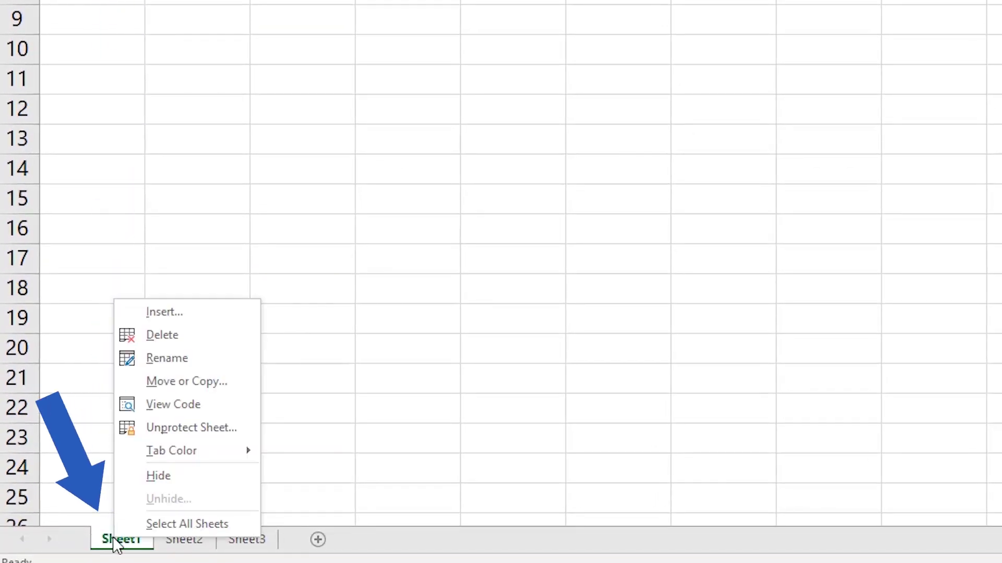
click(213, 437)
text(123)
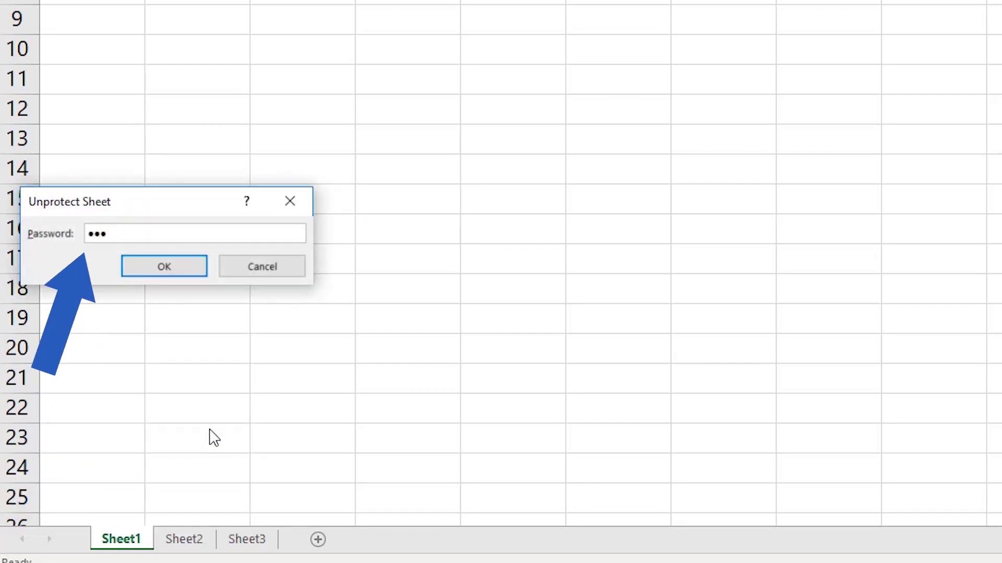
click(193, 270)
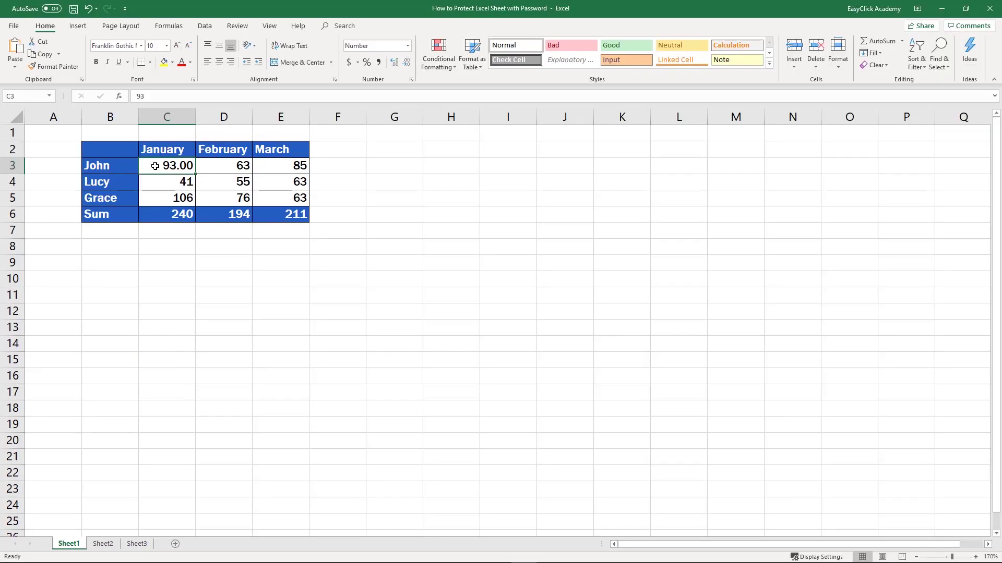
text(23)
key(Return)
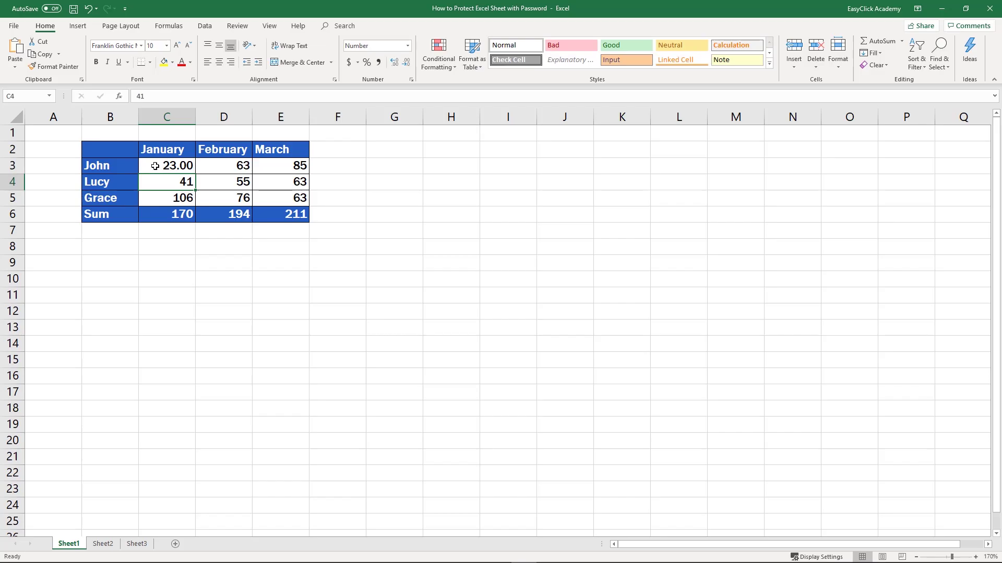